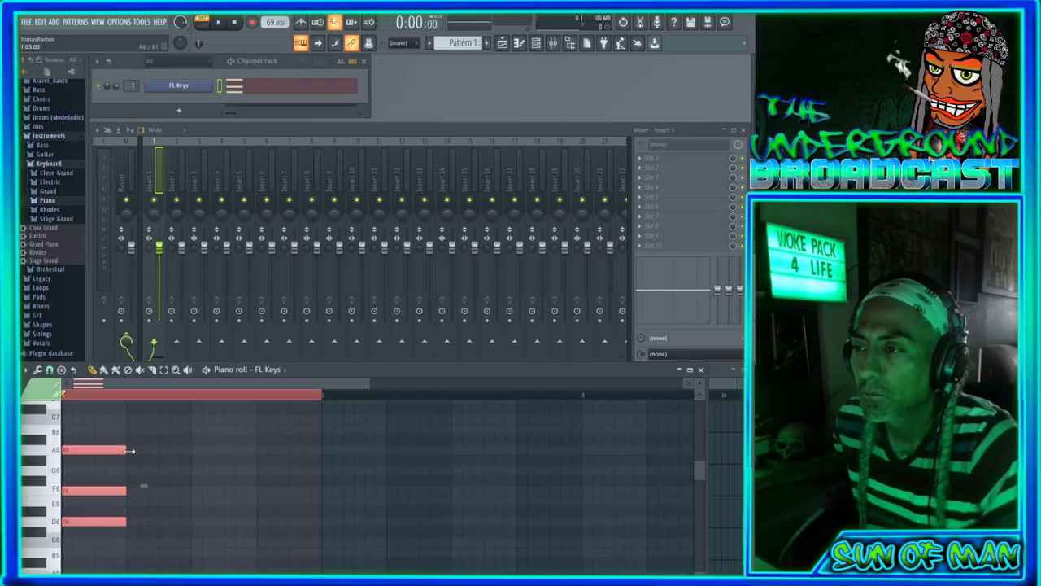
Lengthen the three-note chord to half a bar, move it down to E5, G5 and B5 at the start of bar 1, and audition it
key(space)
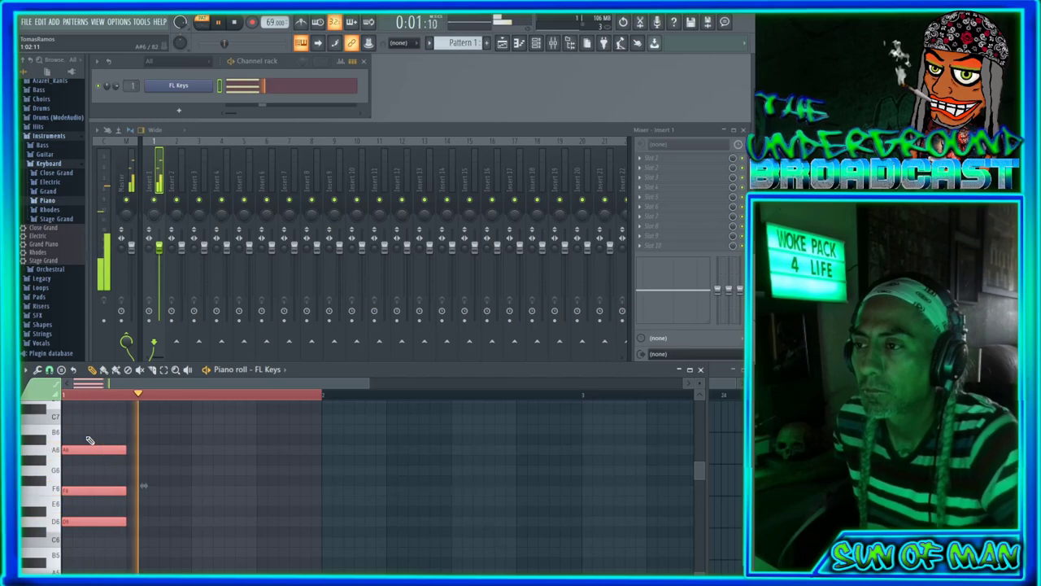
drag(126, 450, 191, 450)
key(space)
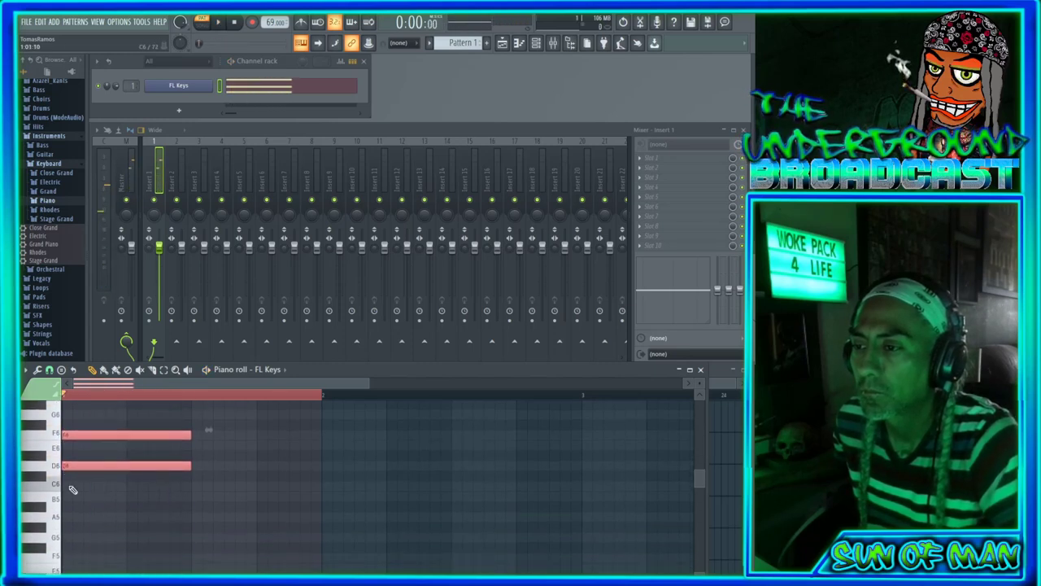
scroll(70, 488, down, 3)
drag(69, 462, 73, 567)
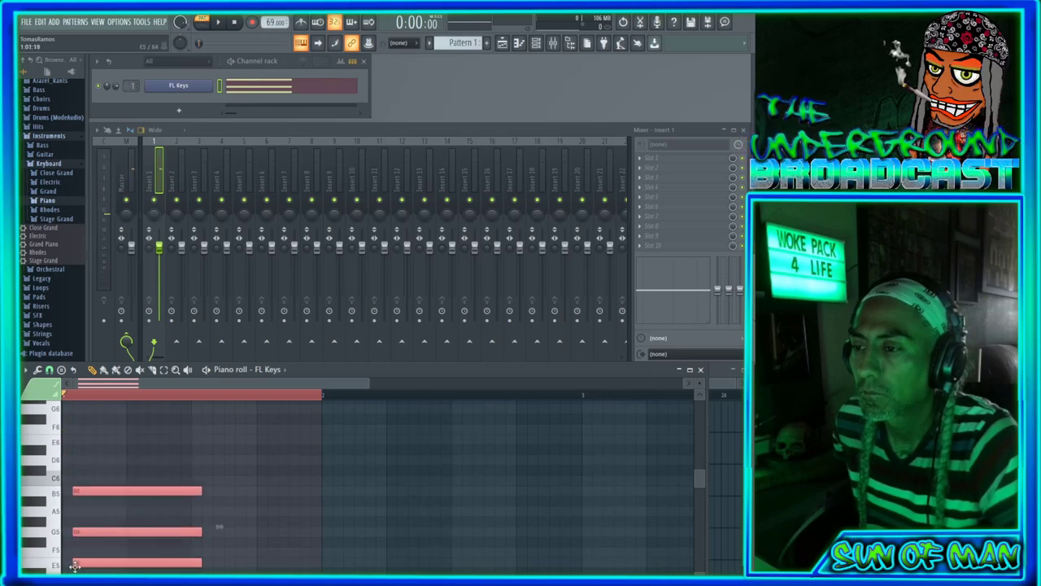
key(space)
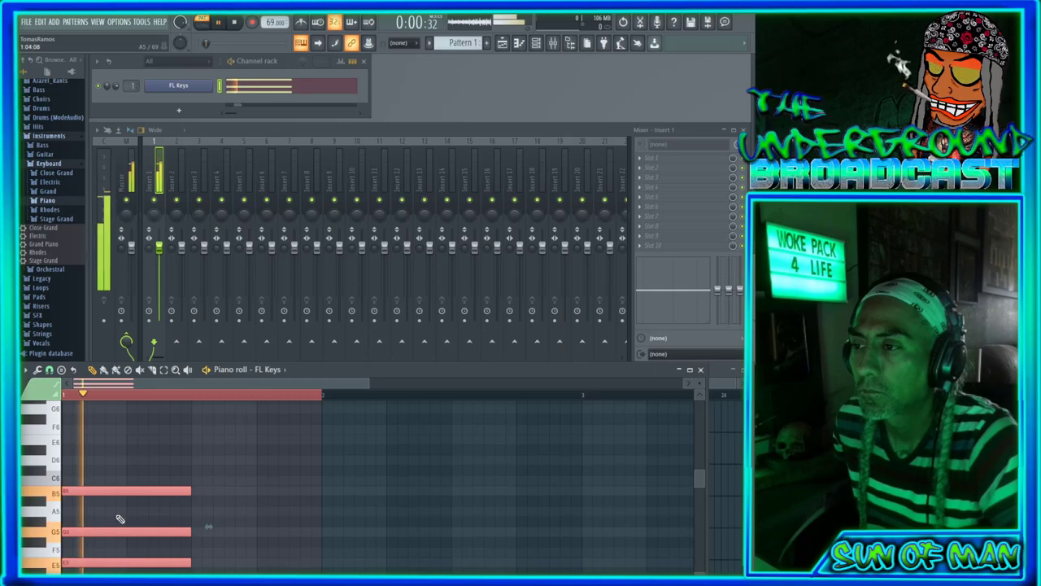
Place a second half-bar chord of G5, A#5 and C6 in the second half of bar 1 and play it back
click(108, 440)
right_click(108, 439)
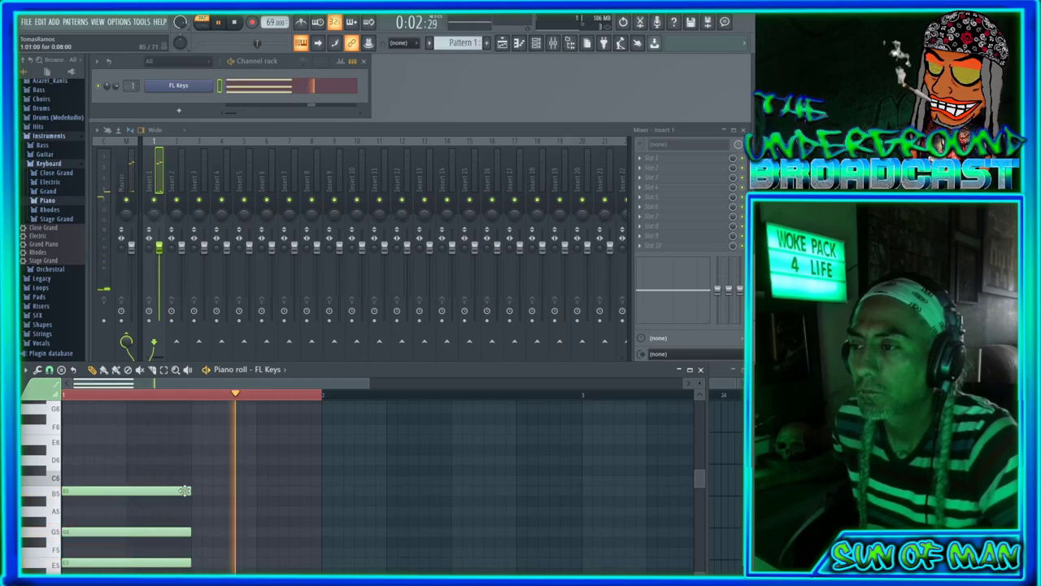
click(210, 470)
key(space)
mouse_move(211, 479)
mouse_down()
mouse_move(204, 486)
mouse_move(213, 448)
mouse_move(209, 484)
mouse_up()
key(space)
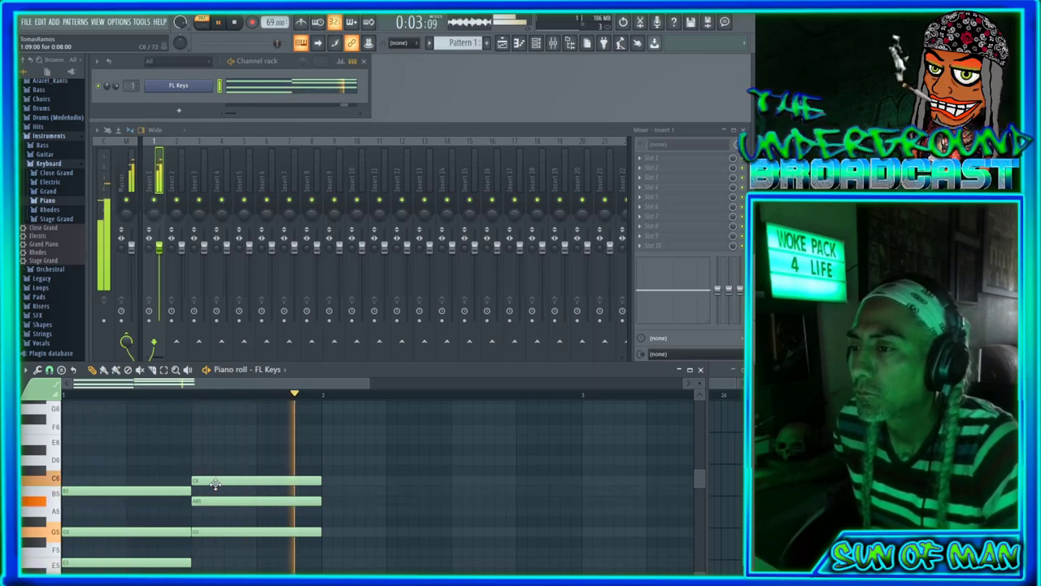
Duplicate both chords into bar 2, aligning the G5, A#5 and C6 copy with the bar's second half
key(ctrl+b)
key(ctrl+b)
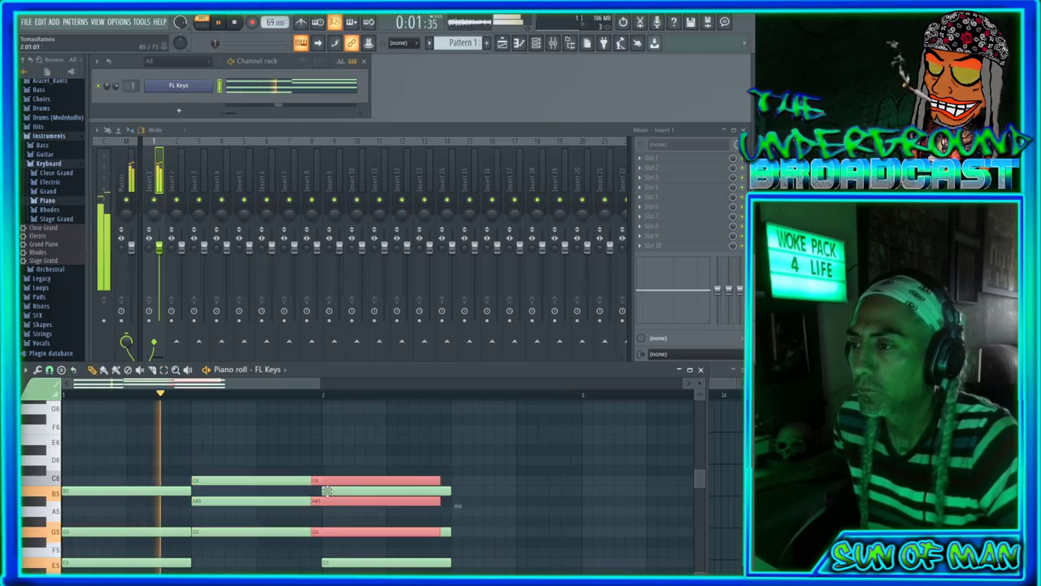
drag(332, 490, 460, 491)
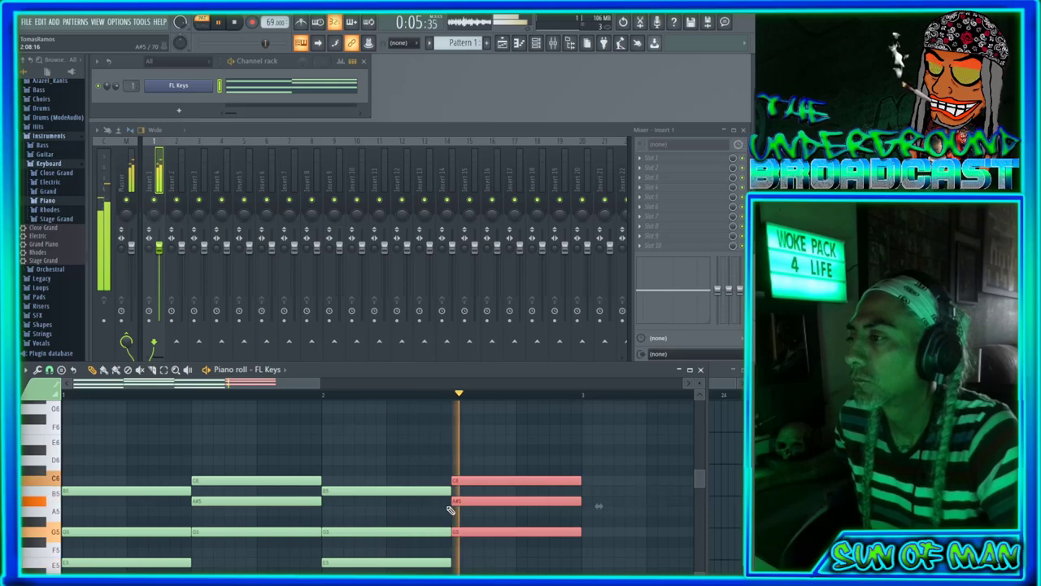
Rework the last chord of bar 2 as D5, E5 and A5 with shorter C6 and E6 notes, and play the progression
scroll(467, 531, down, 2)
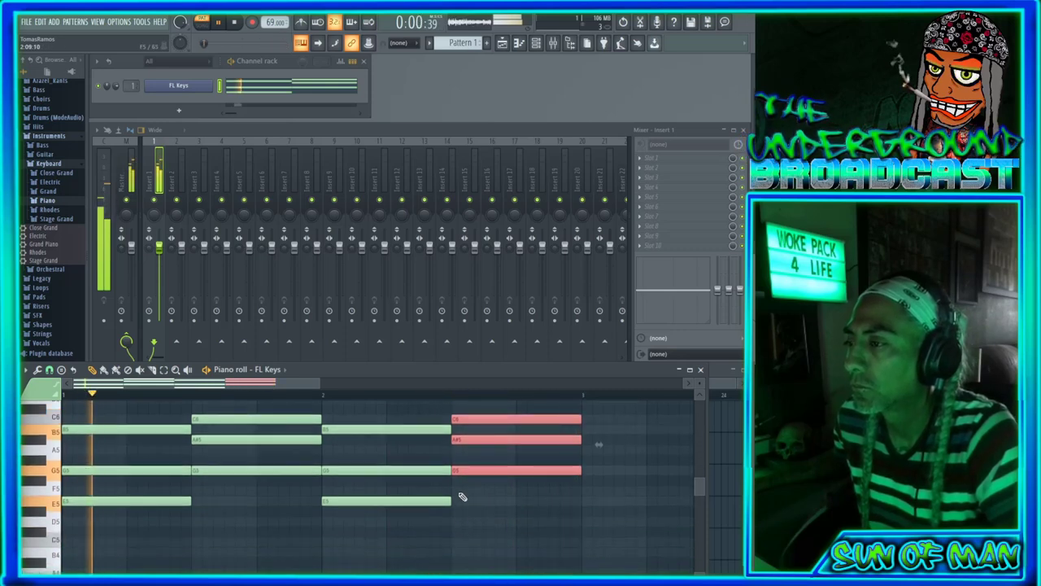
key(space)
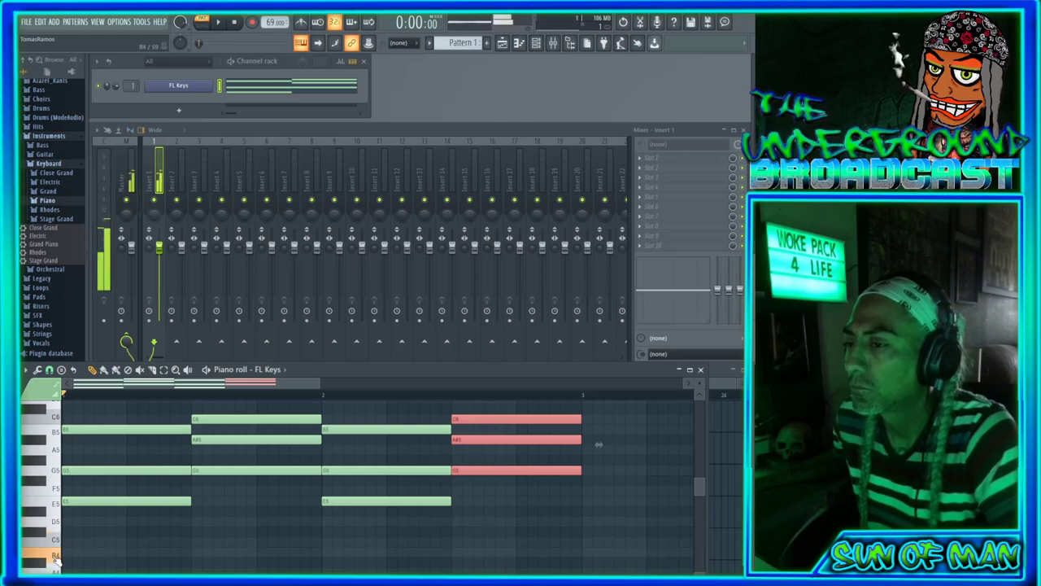
key(space)
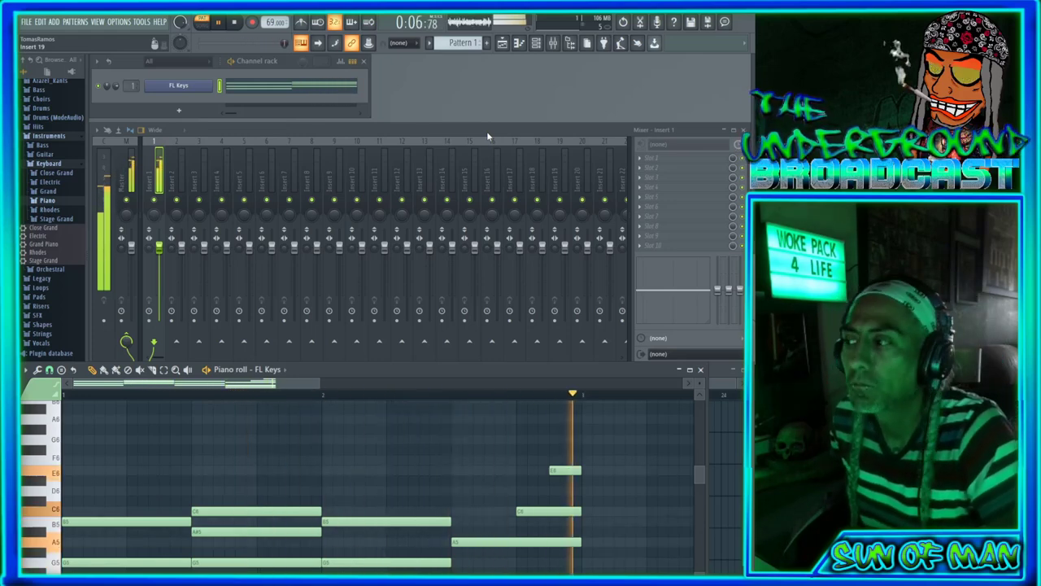
scroll(175, 496, down, 3)
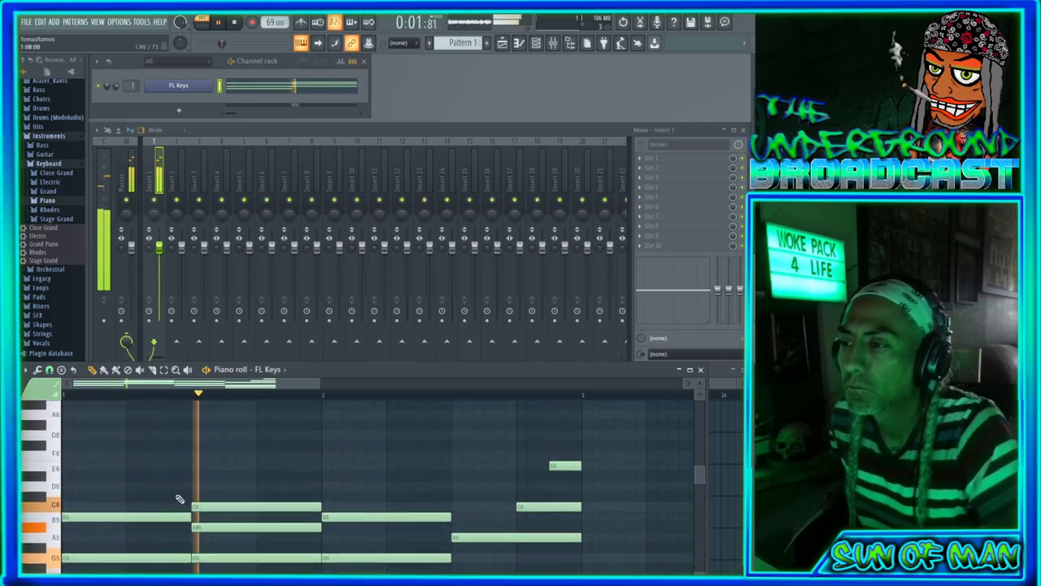
scroll(176, 494, up, 3)
scroll(178, 494, down, 3)
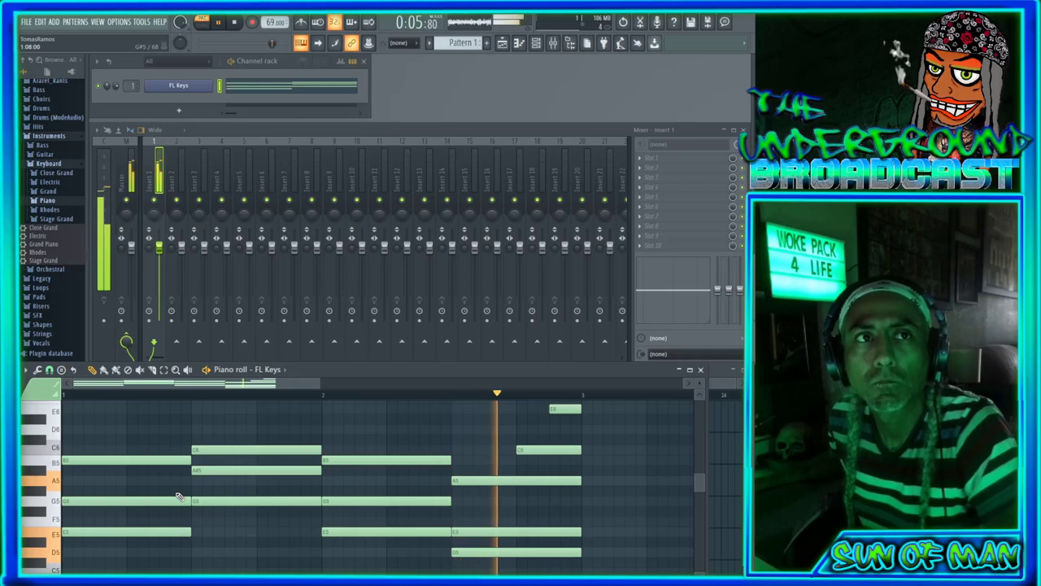
key(space)
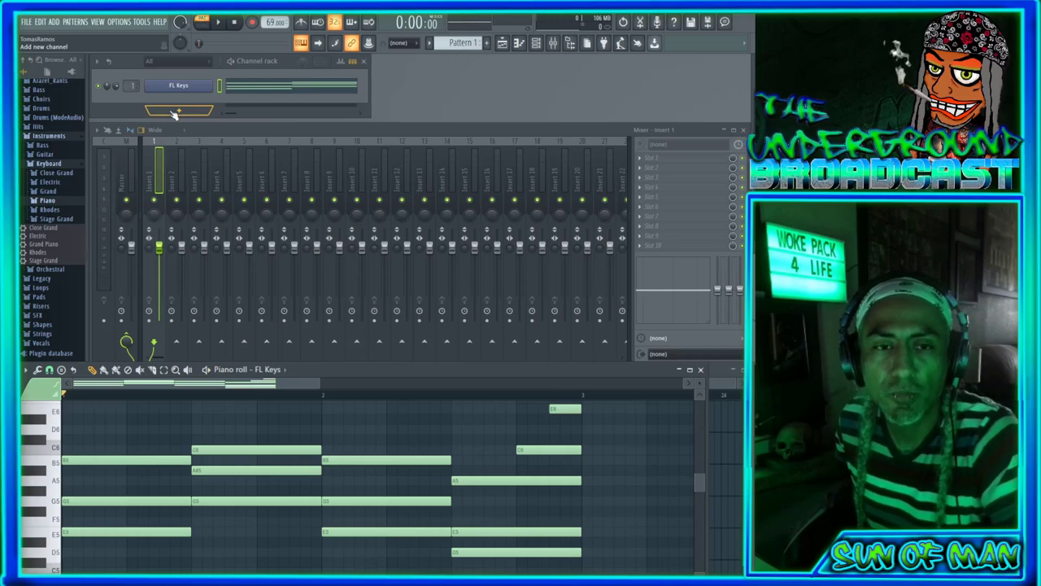
Add Soundgoodizer to Insert 1 and compare its modes D and A while the chords play, leaving it on A
key(space)
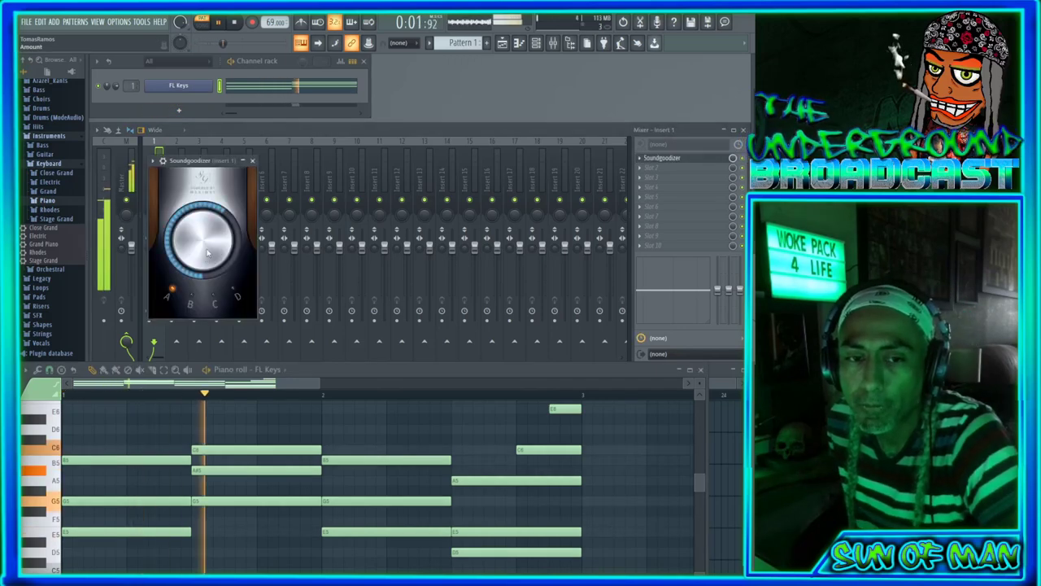
click(233, 294)
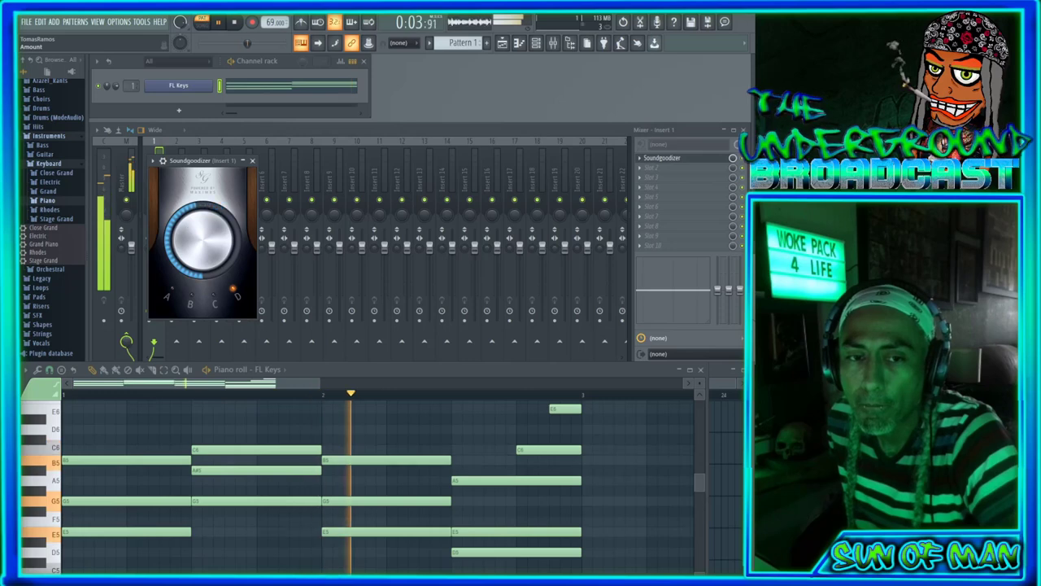
click(168, 296)
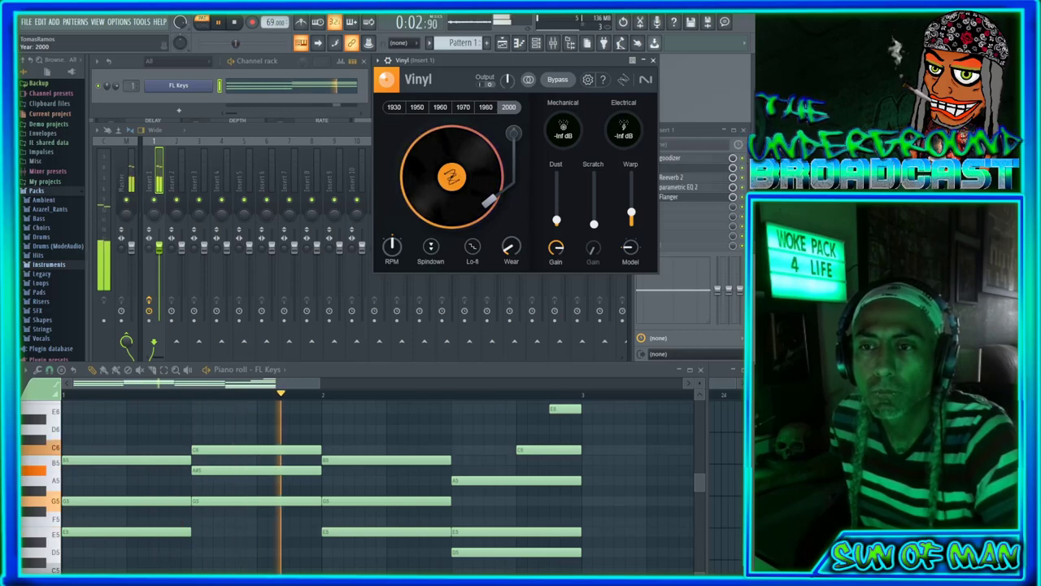
Check the Vinyl effect on Insert 1 while the pattern plays, close its window and stop playback
click(652, 60)
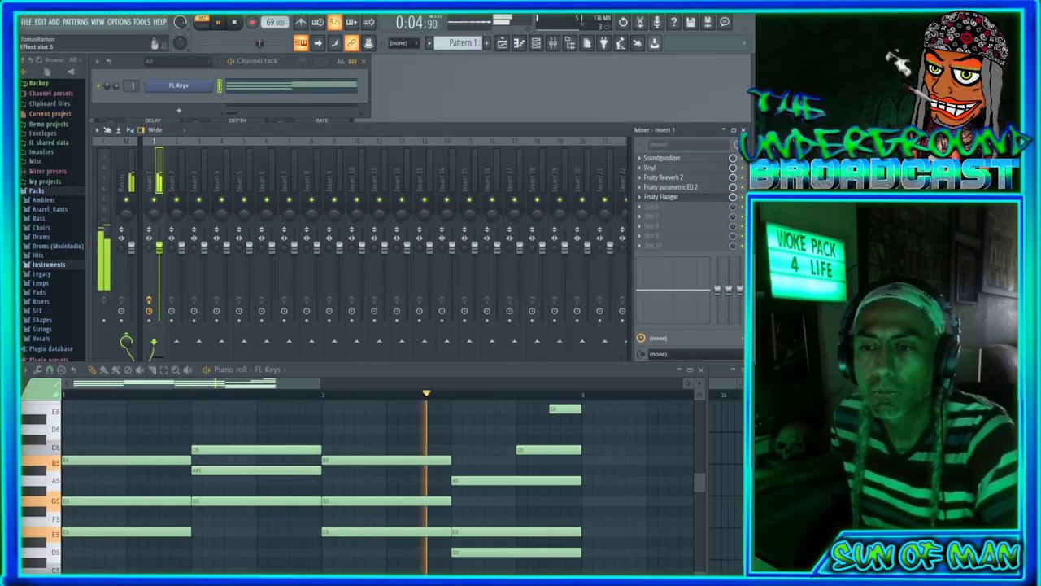
click(655, 168)
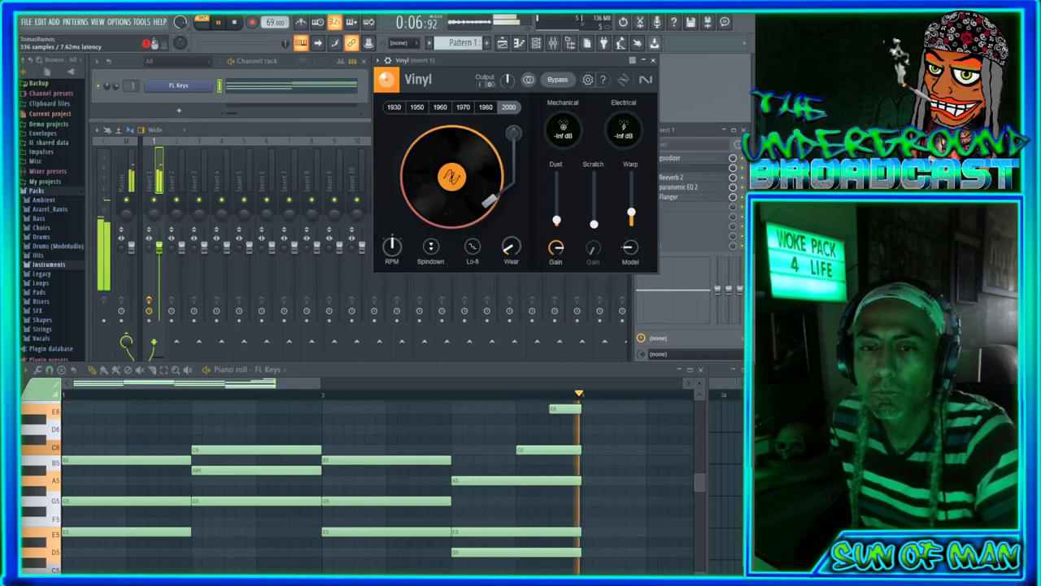
key(Escape)
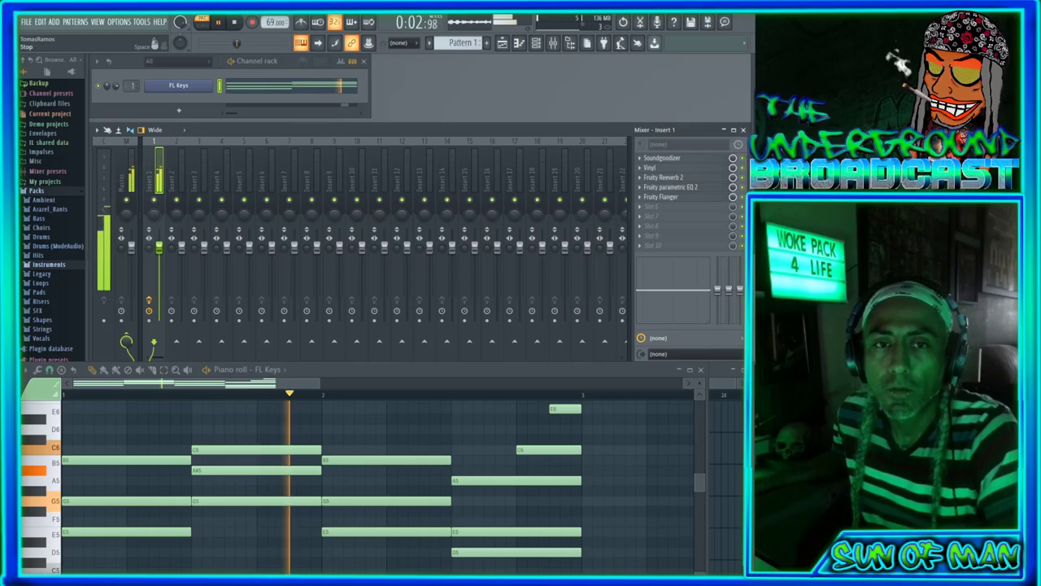
click(235, 23)
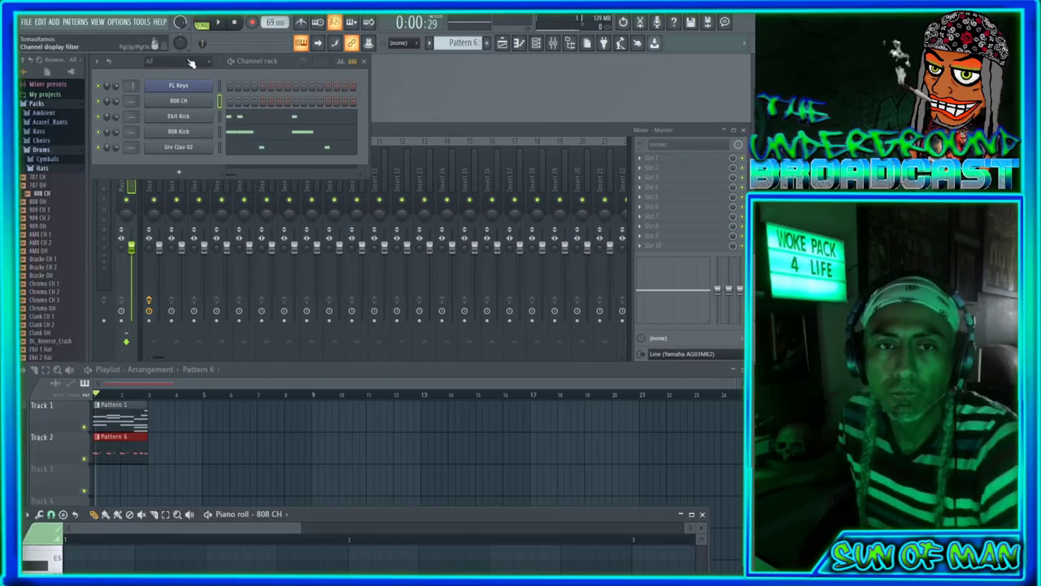
Fill out the 808 CH hi-hat and 808 Snare parts across two bars of Pattern 6 while the song plays
click(220, 26)
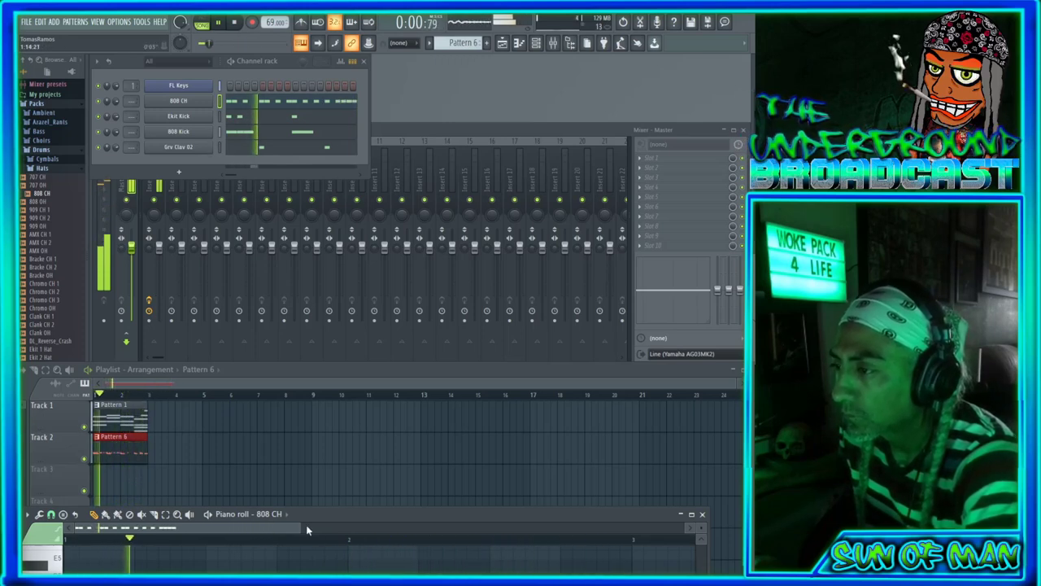
drag(299, 527, 293, 527)
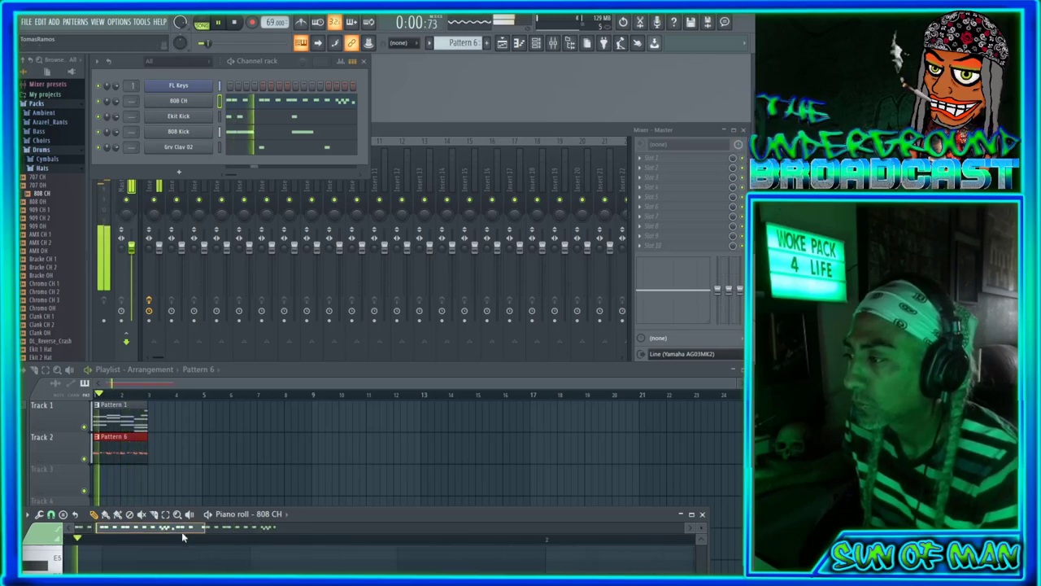
drag(182, 534, 216, 542)
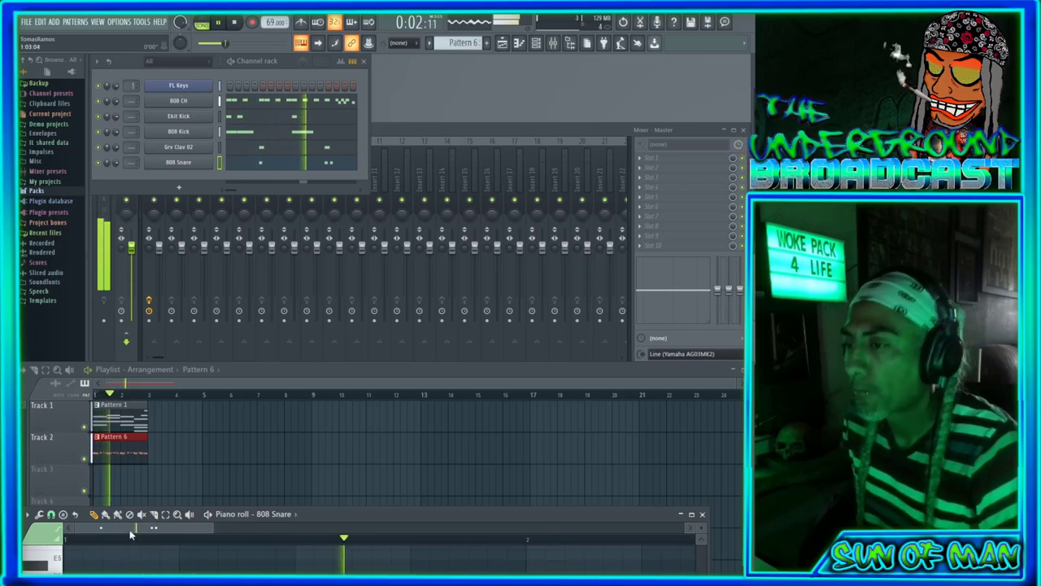
drag(130, 533, 195, 528)
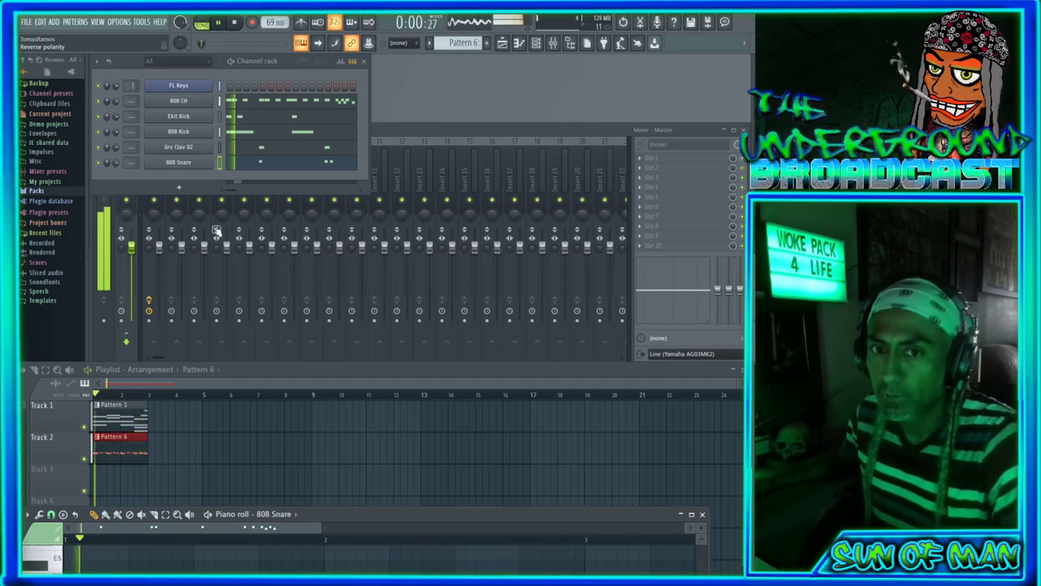
Check the 808 CH channel's sampler settings, close them and bring the mixer to the front
click(187, 101)
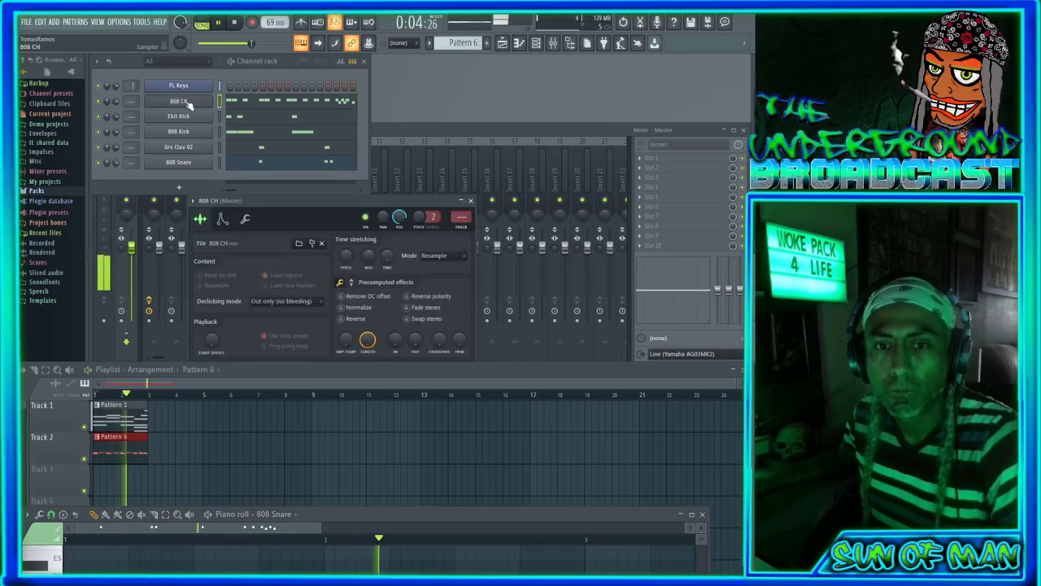
click(188, 101)
click(188, 101)
click(187, 101)
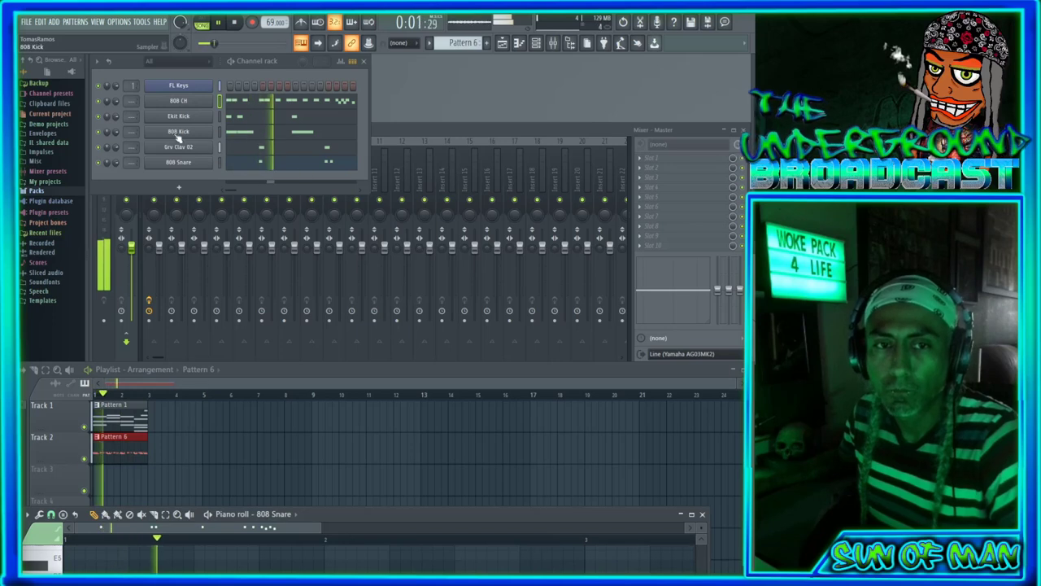
click(389, 131)
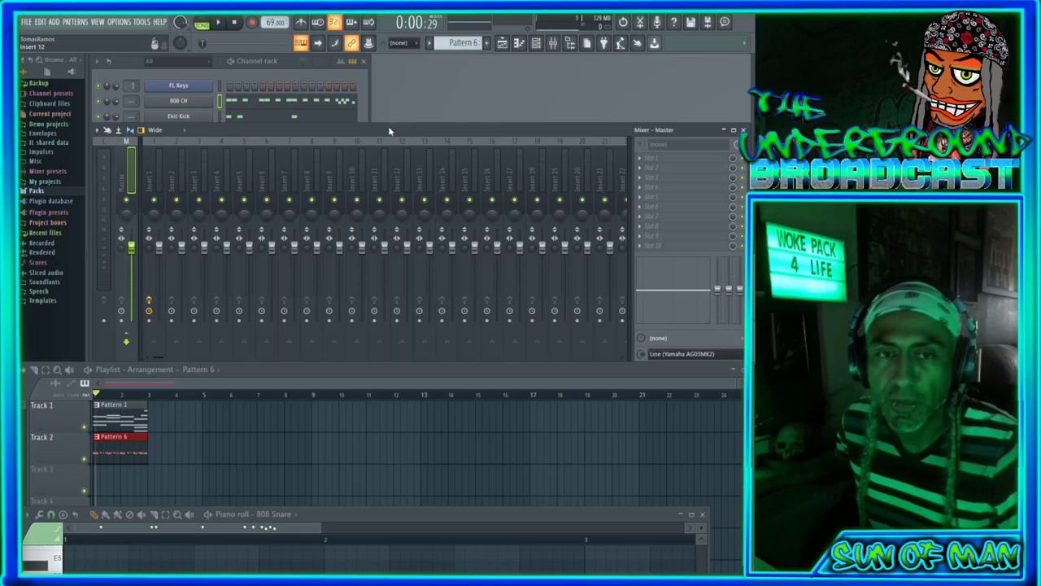
Play the arrangement and select the Ekit Kick channel to show the effects on its KICK mixer insert
key(space)
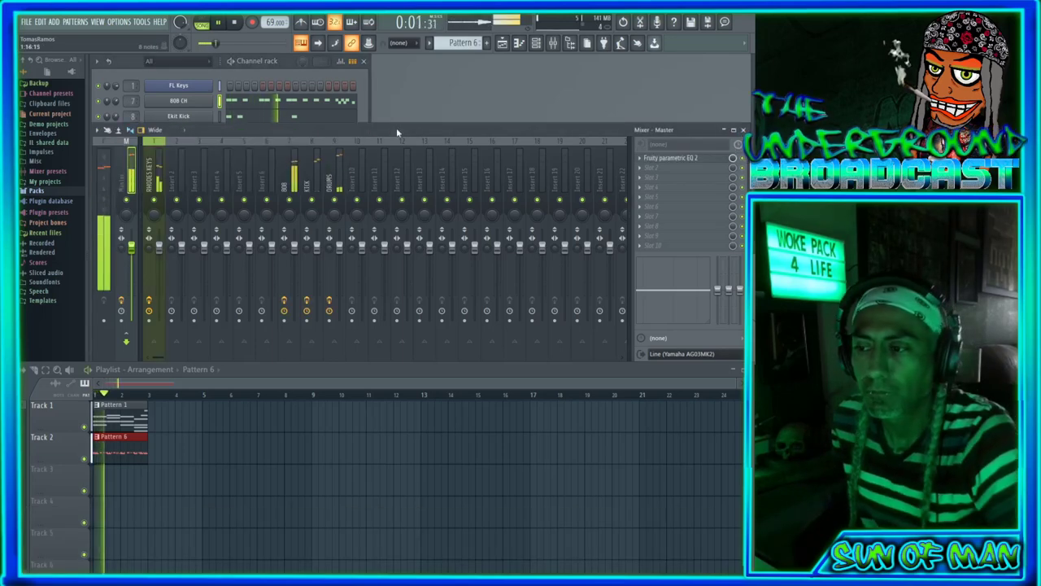
click(178, 116)
click(178, 115)
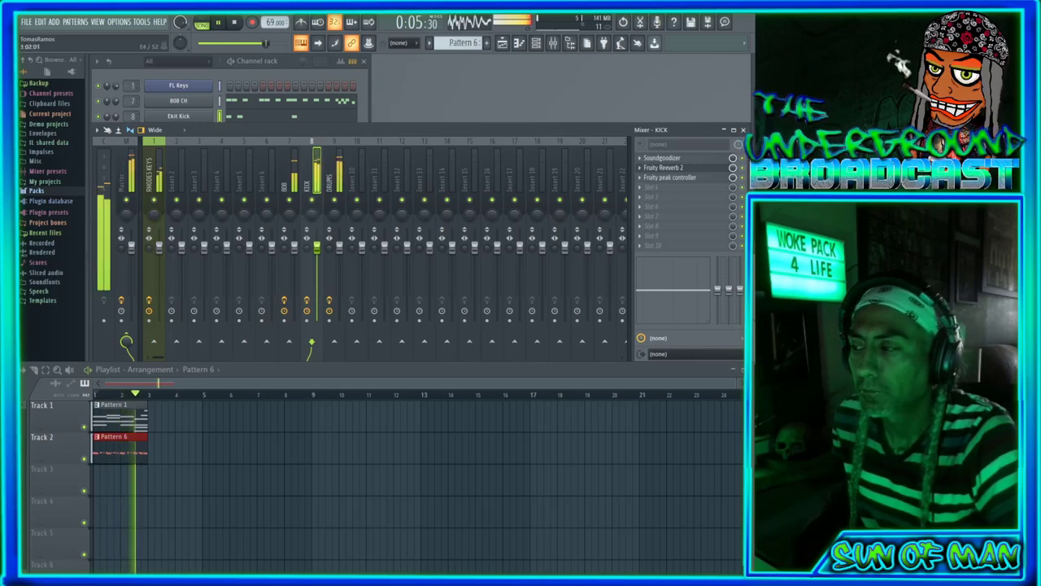
Open and enlarge the piano roll, review the 808 Snare and Grv Clav 02 notes, and close it
key(F7)
drag(325, 511, 333, 370)
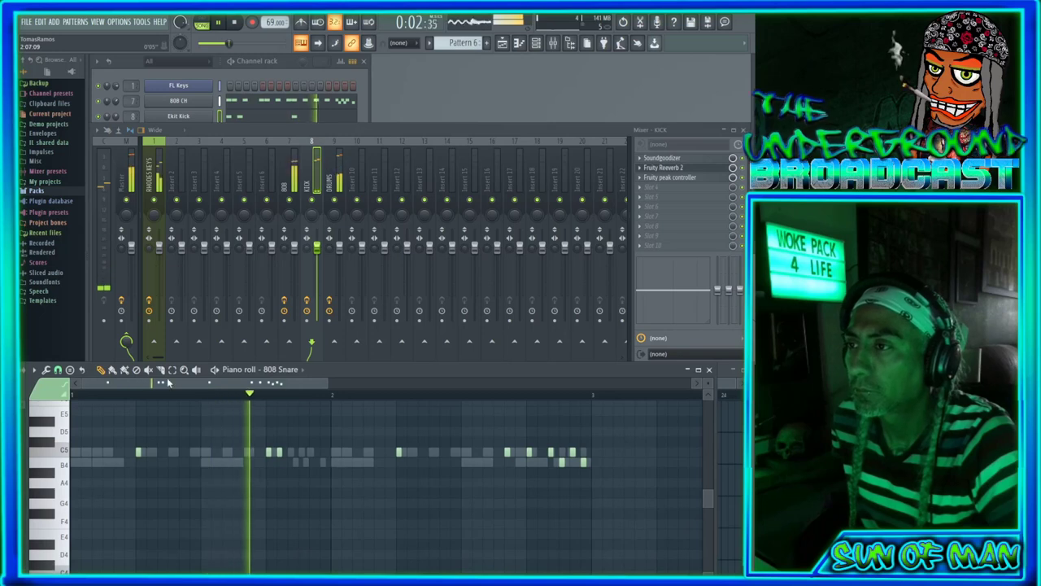
double_click(291, 446)
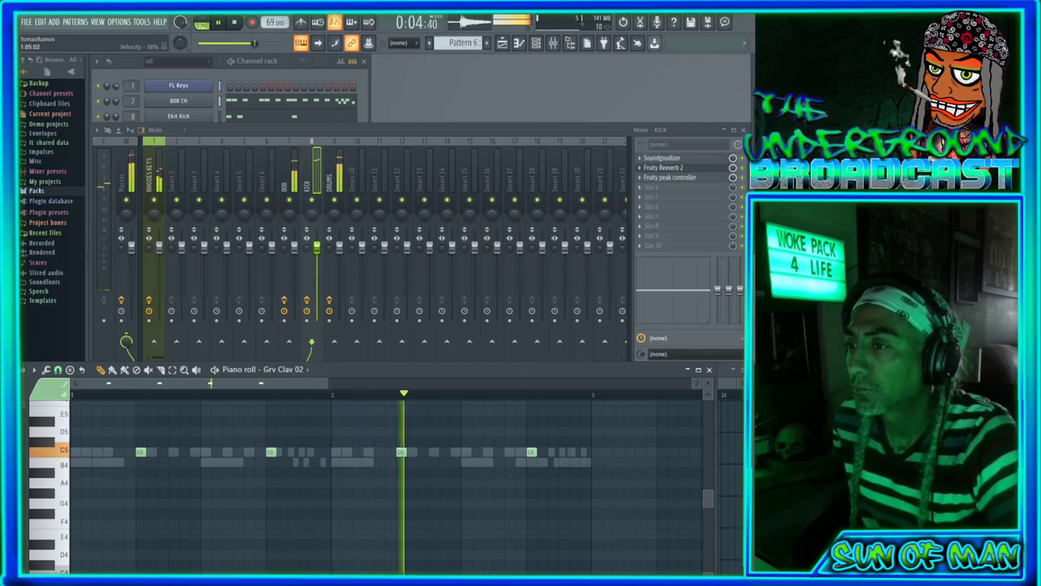
click(708, 369)
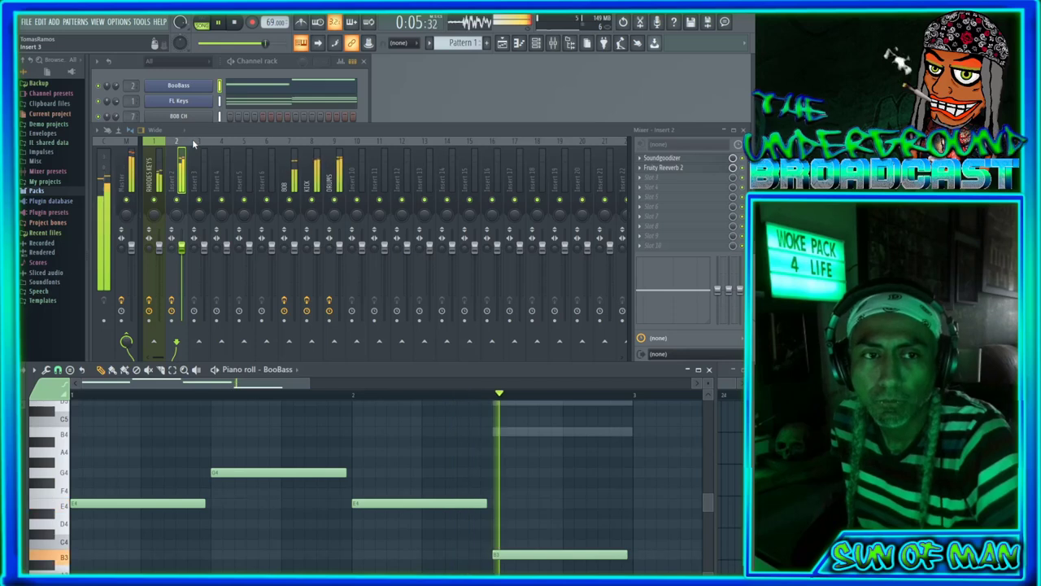
Add a Harmless synth channel to Pattern 1 and switch its preset to Formant 1 NUC
key(F6)
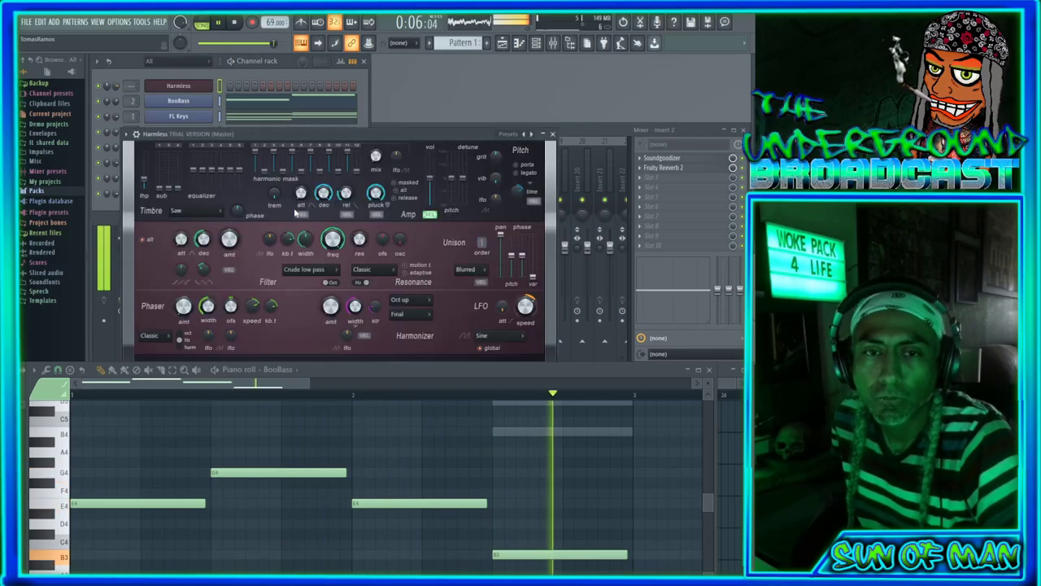
click(530, 133)
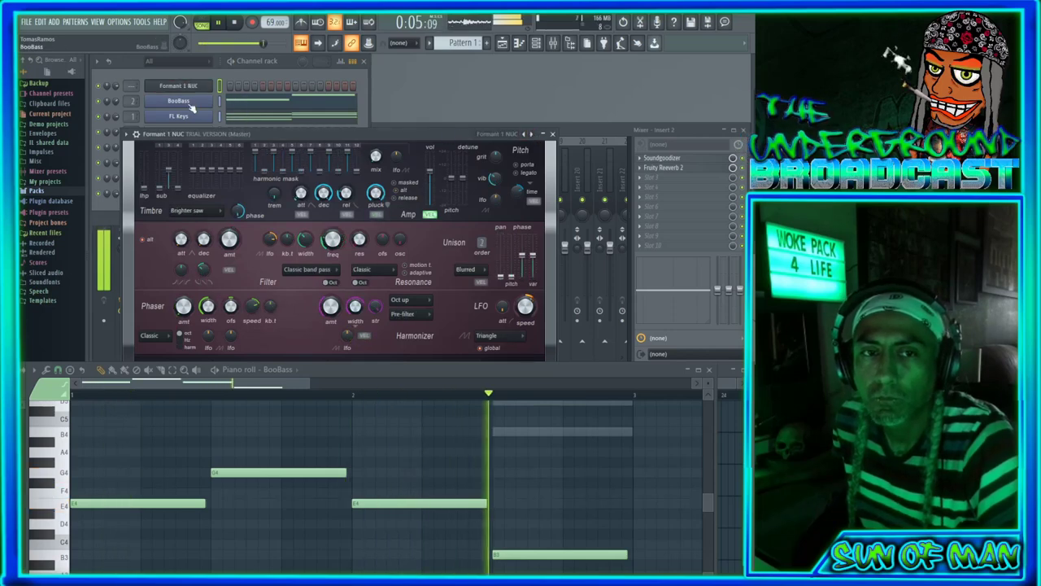
Switch the Harmless synth channel's preset to Formant 2 NUC and close its window
click(113, 87)
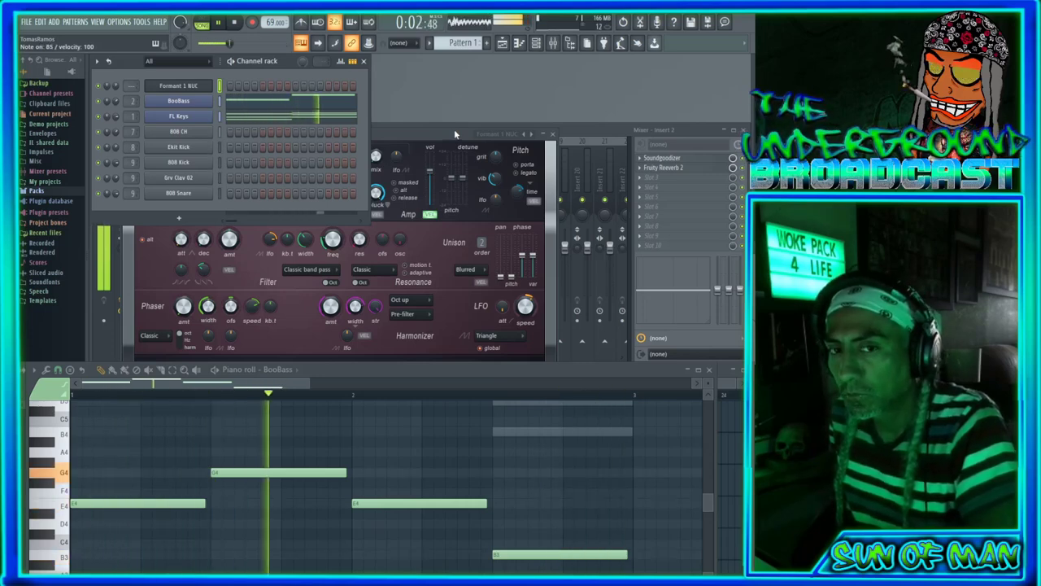
click(528, 135)
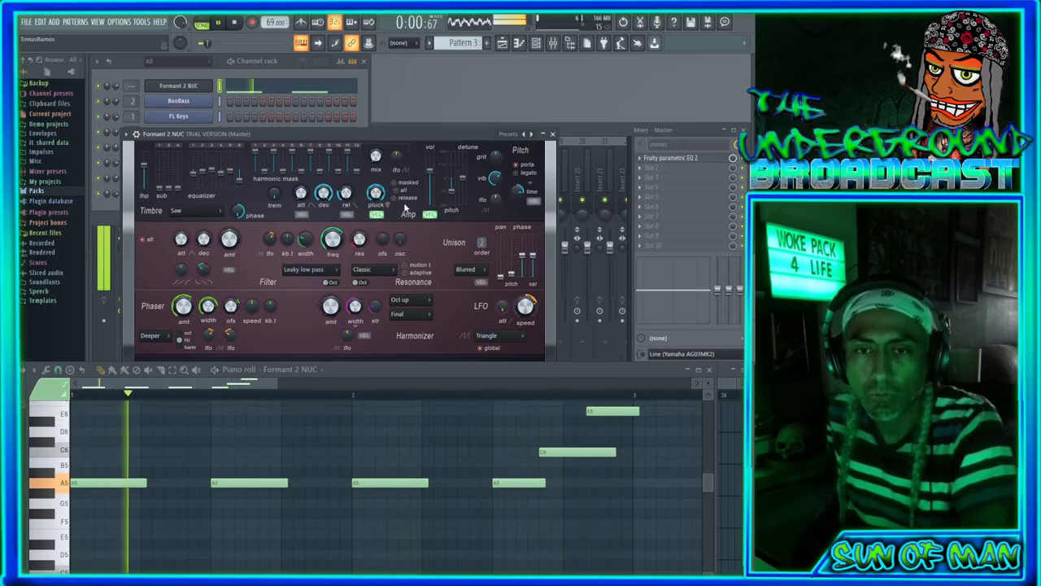
click(552, 135)
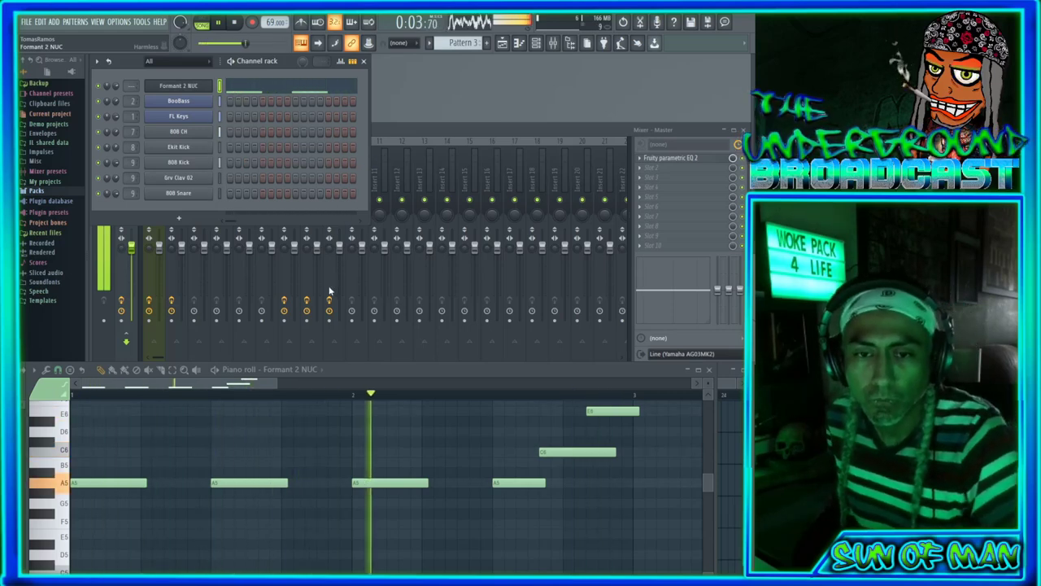
Clone the FL Keys channel and try the Simple bandpass preset of Fruity Love Philter on mixer Insert 3
key(alt+c)
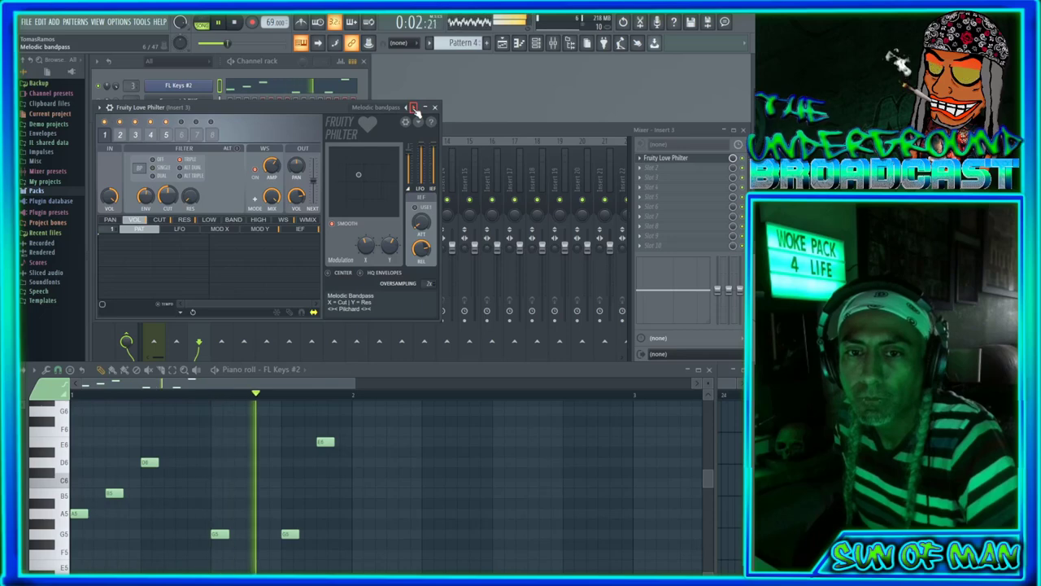
click(412, 107)
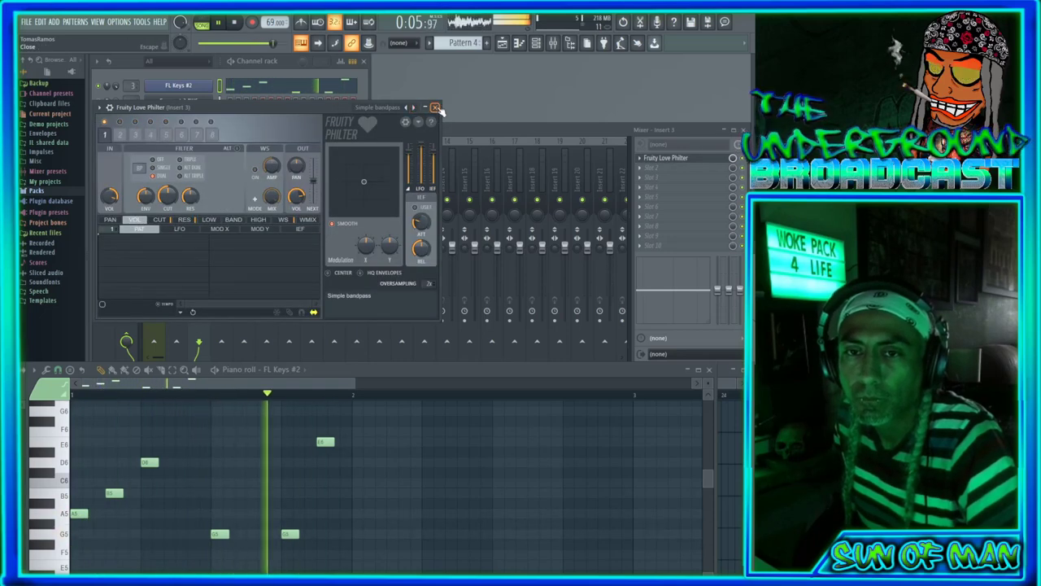
click(435, 108)
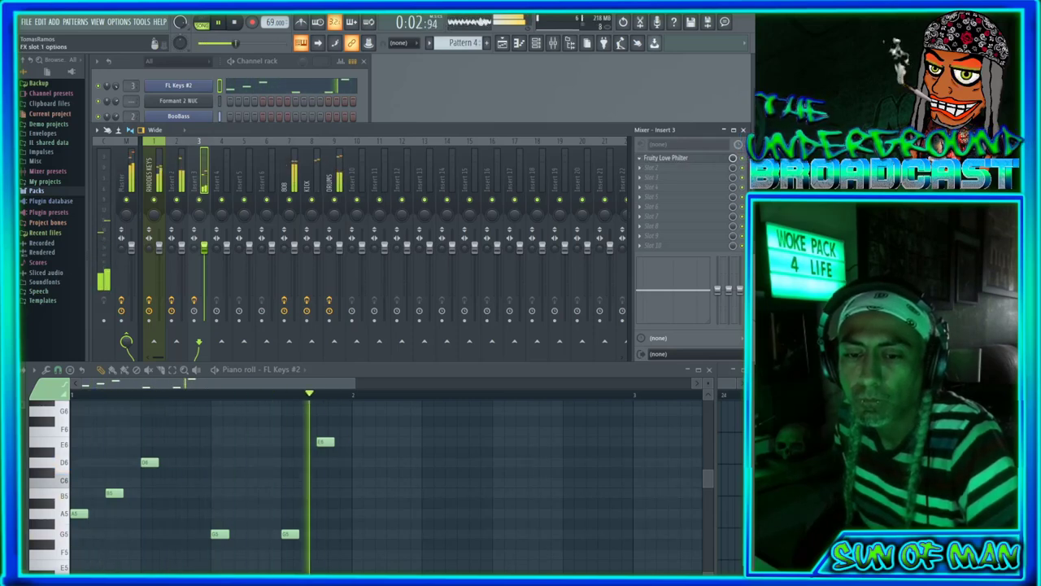
Replace Fruity Love Philter on Insert 3 with Fruity Flangus using the Modulation preset, and raise the dry level of Fruity Reeverb 2
click(666, 157)
click(256, 109)
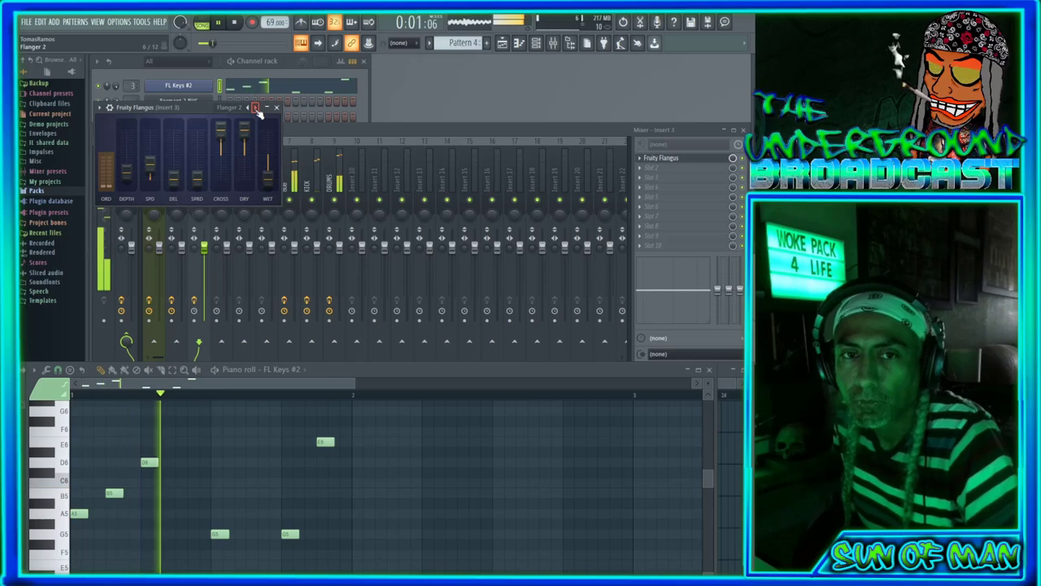
click(255, 108)
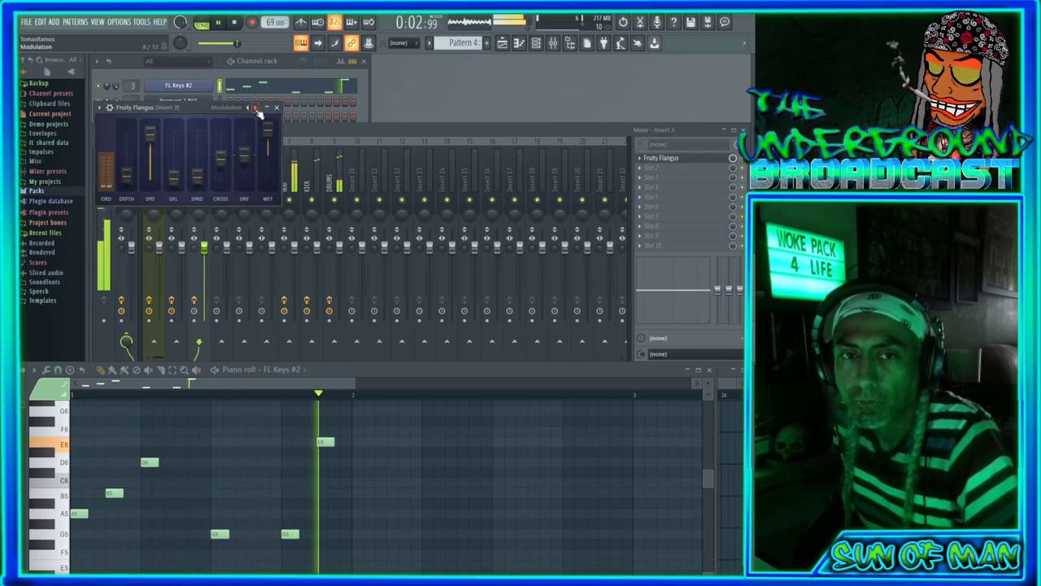
click(276, 108)
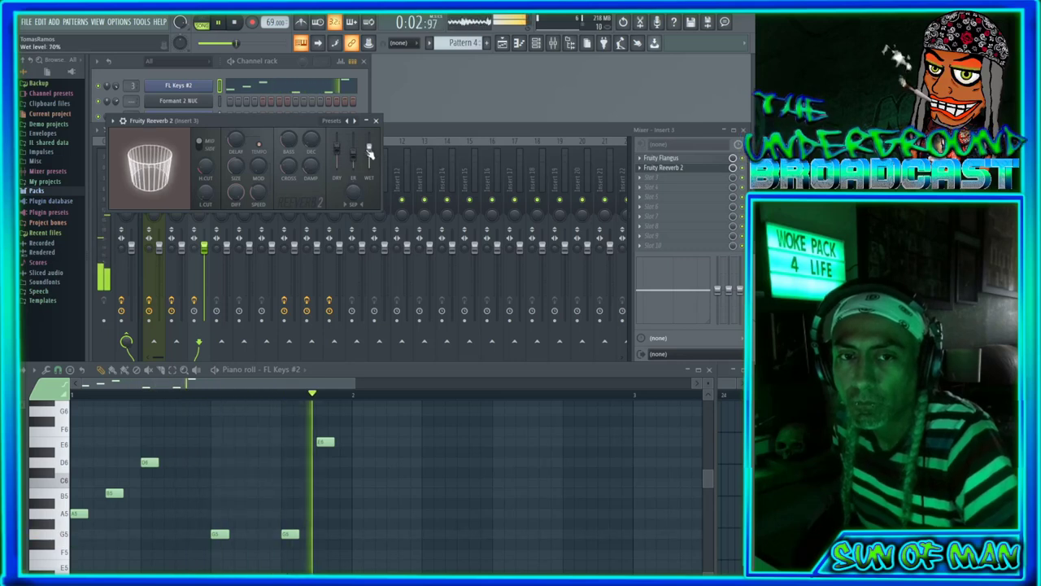
drag(337, 139, 337, 141)
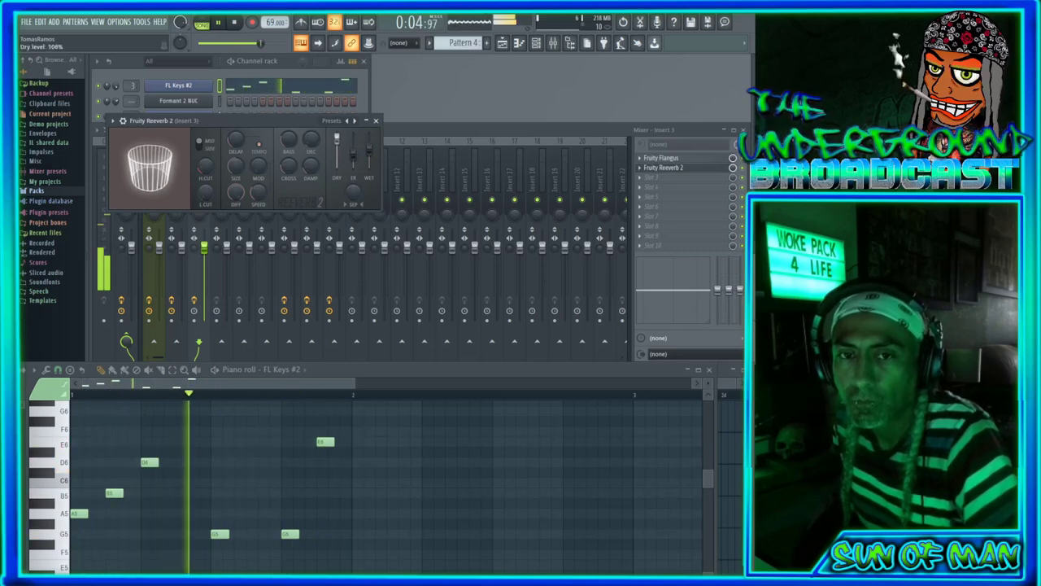
Mute the BooBass channel and select mixer Insert 2 with playback stopped
click(102, 119)
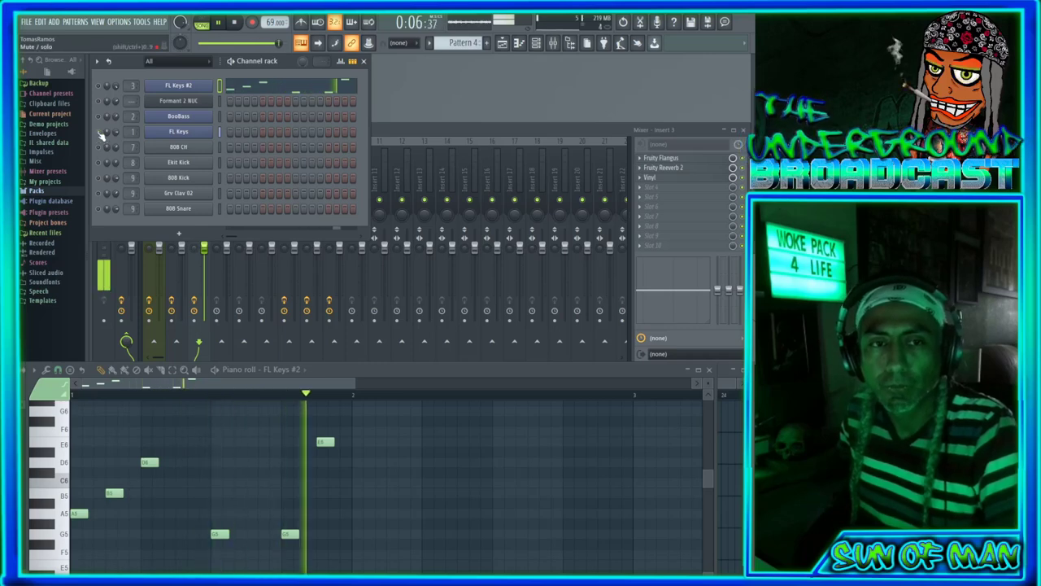
click(236, 24)
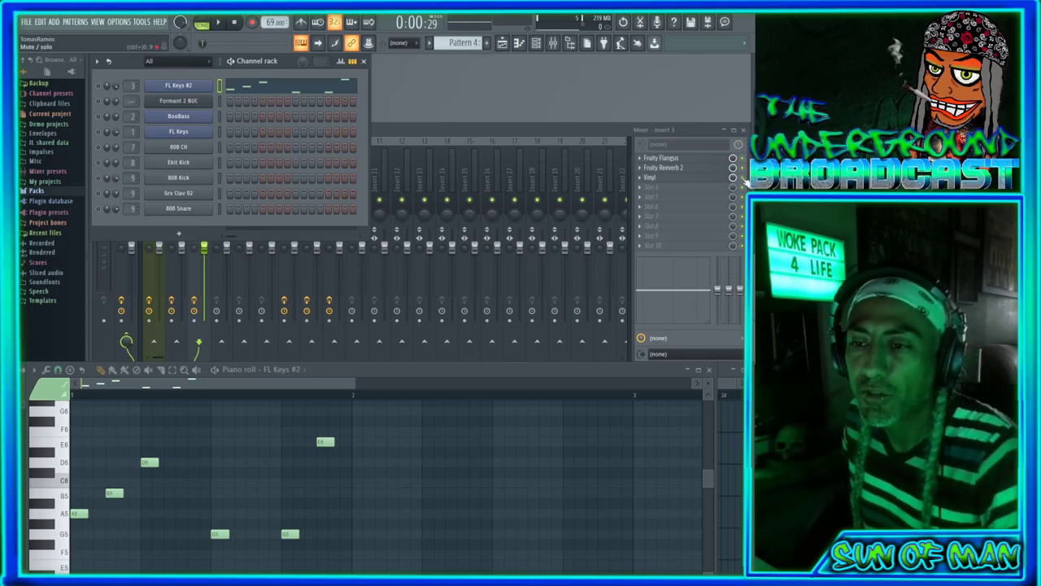
click(174, 168)
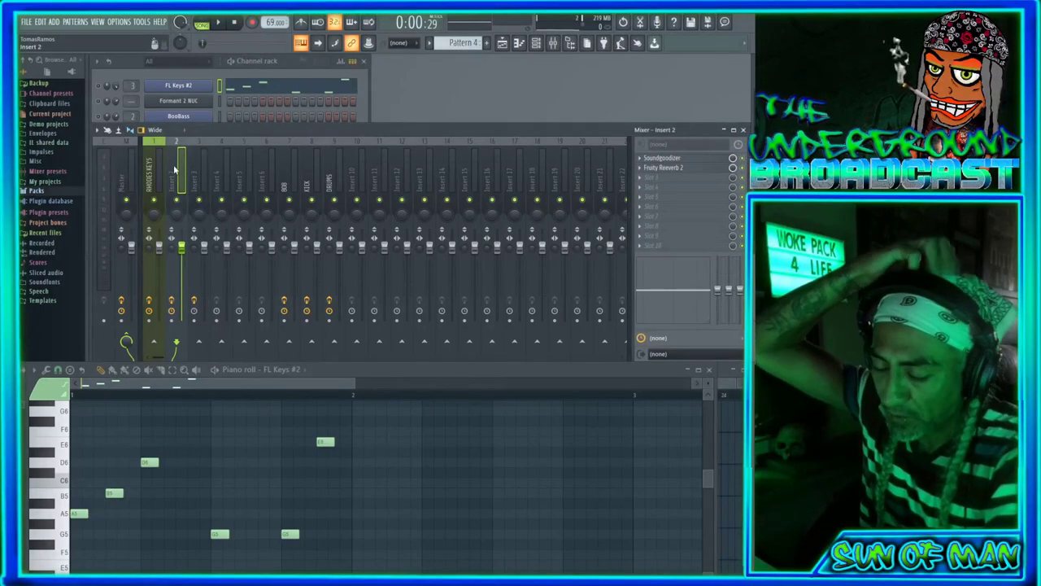